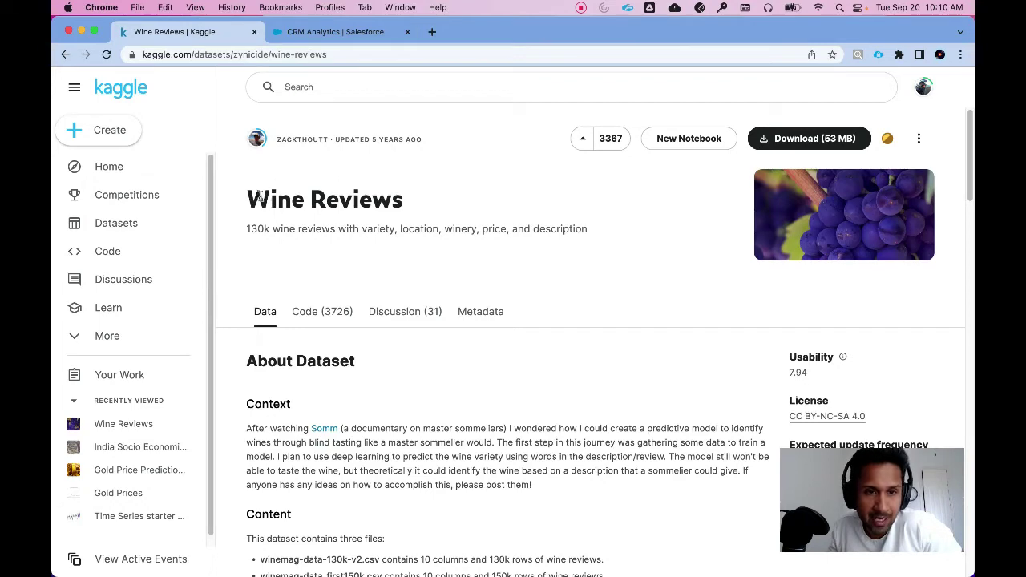
Scroll down to the winemag-data-130k-v2.csv preview and scroll across its country, description, designation and points columns
left_click_drag(248, 198, 410, 200)
scroll(534, 334, "down", 10)
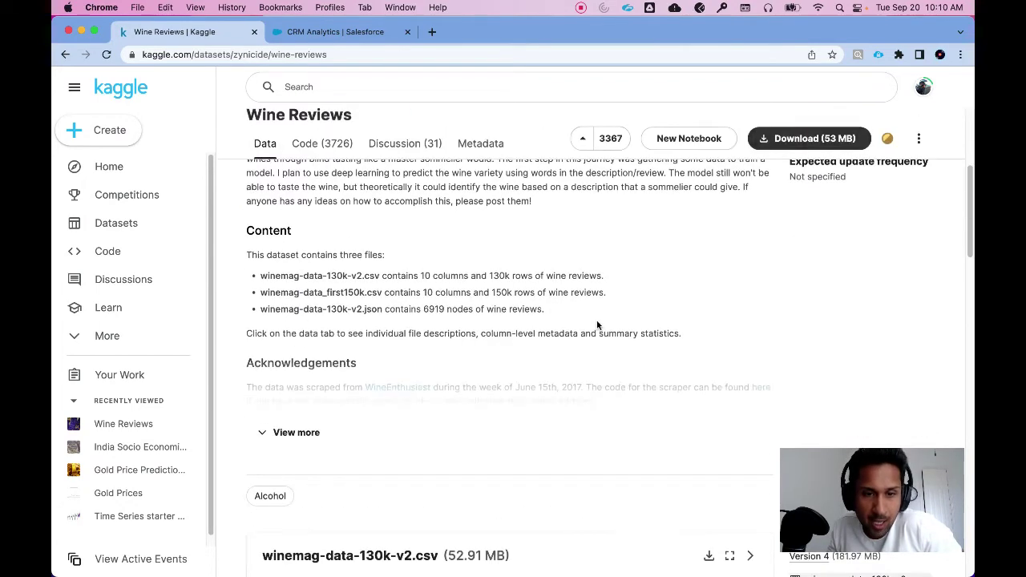
scroll(545, 359, "down", 3)
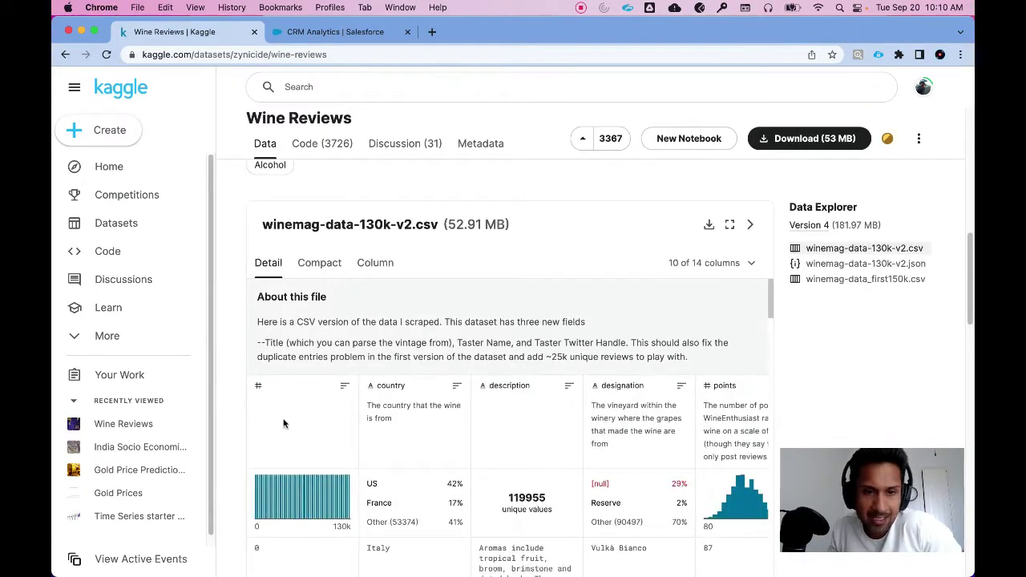
scroll(560, 419, "down", 2)
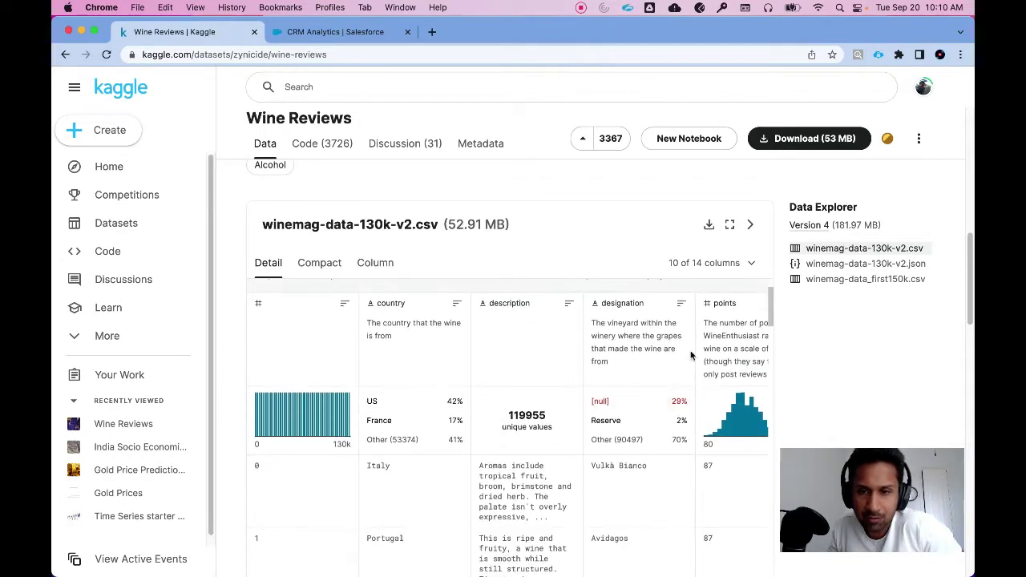
scroll(663, 506, "down", 2)
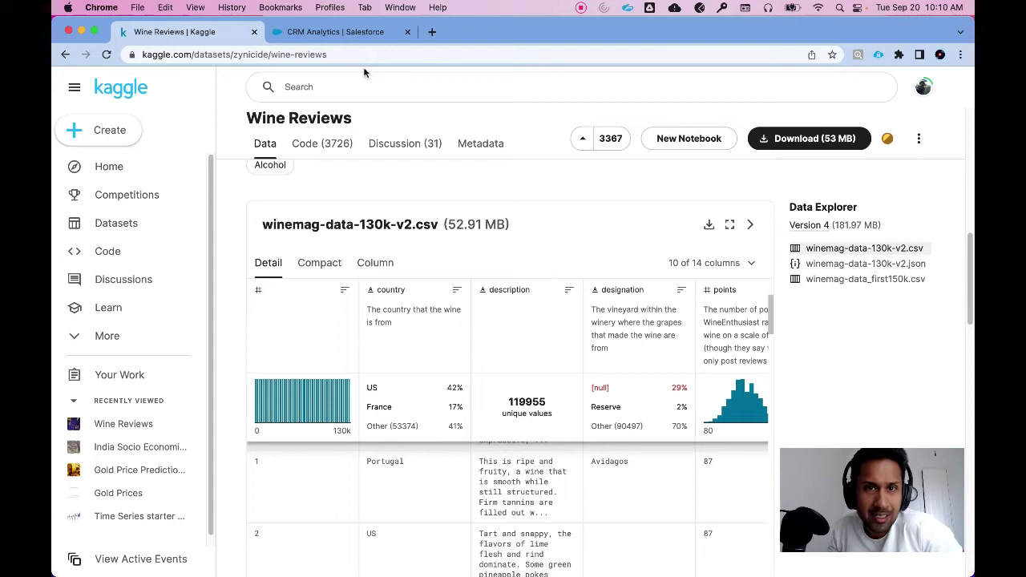
In CRM Analytics, open the winemag-data-130k-v2 dataset from the Datasets list as a new lens
left_click(321, 32)
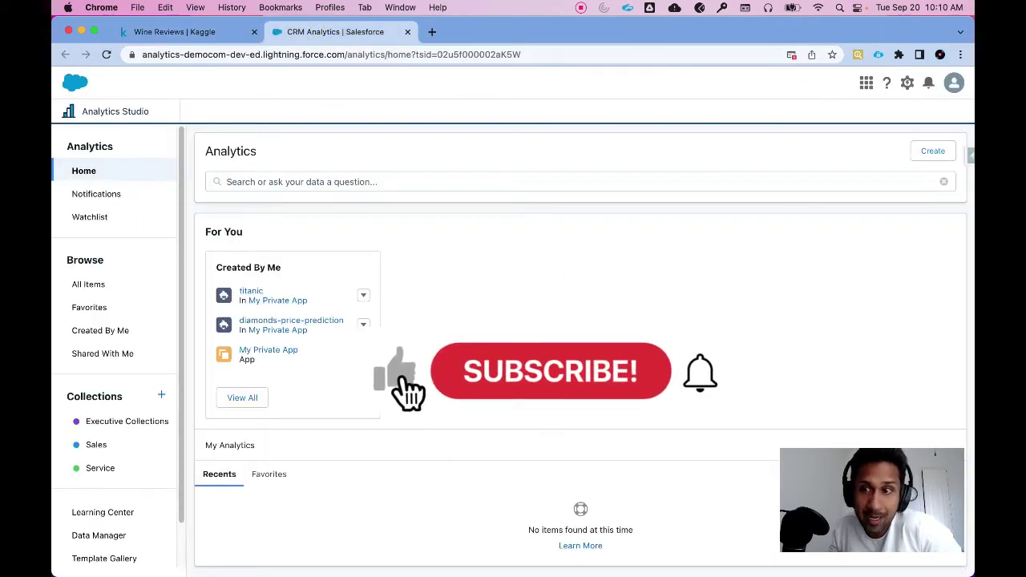
left_click(89, 284)
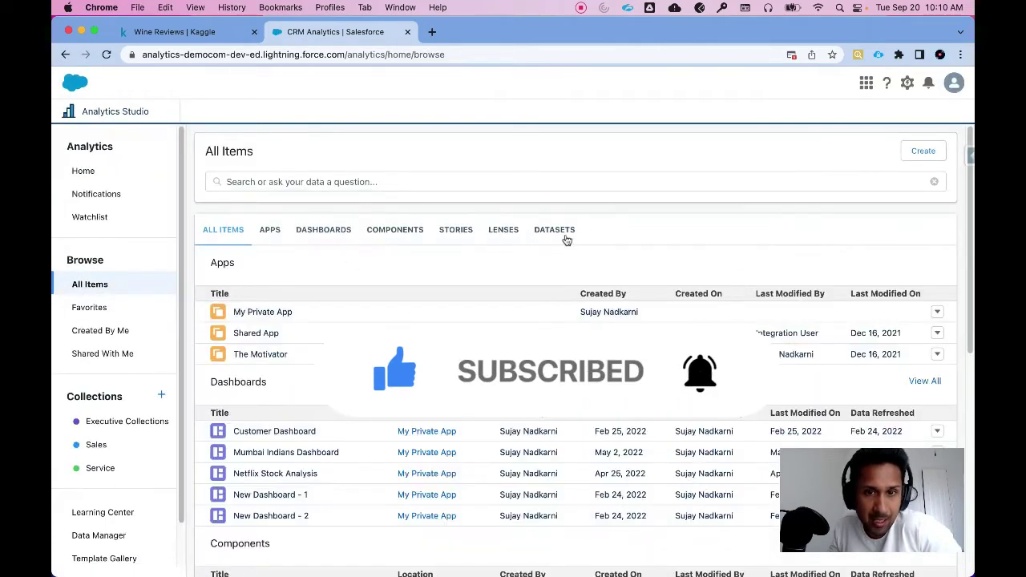
left_click(554, 230)
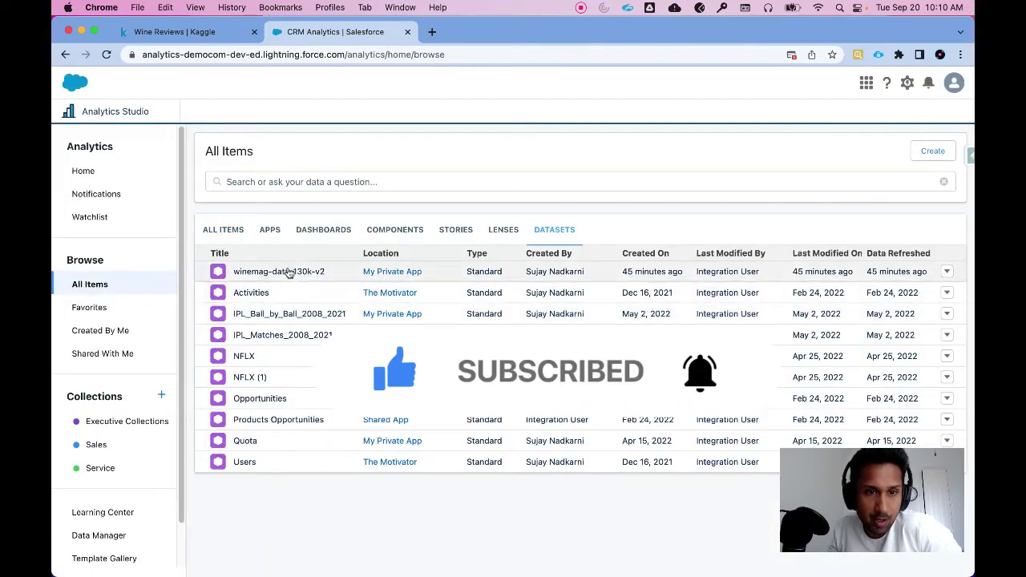
left_click(287, 271)
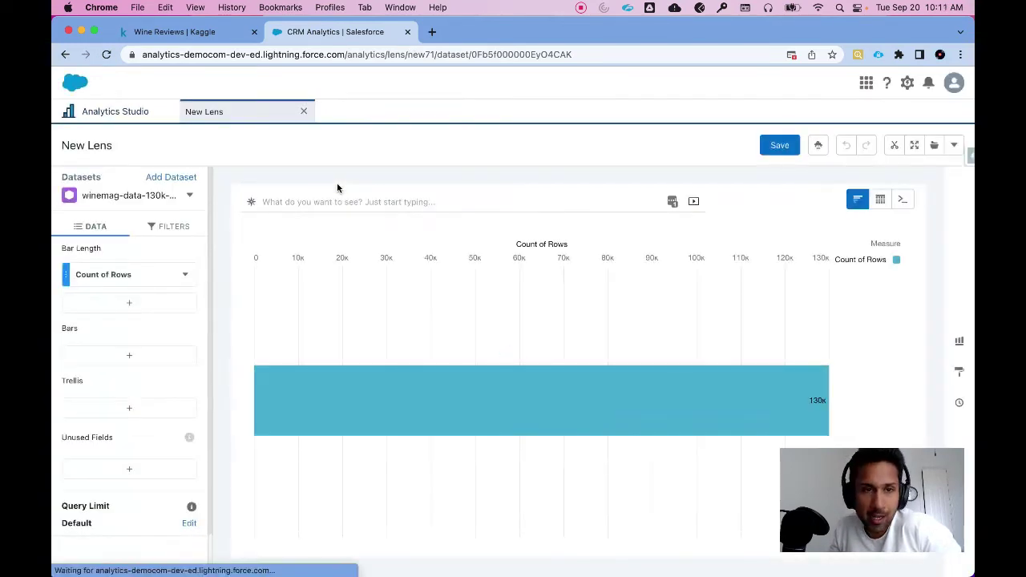
Look over the Create menu options without choosing any, then go back to the winemag lens
left_click(122, 111)
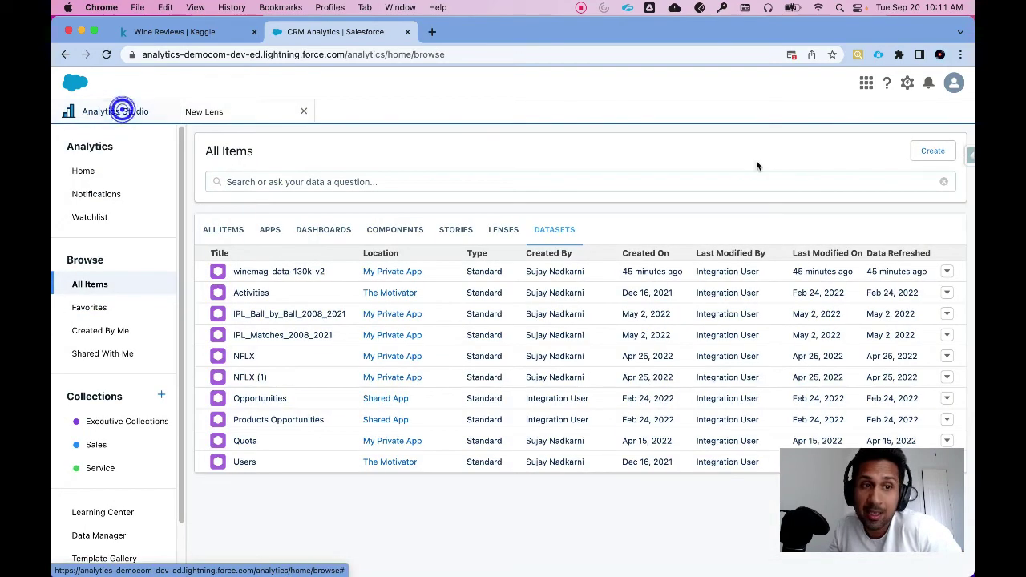
left_click(935, 156)
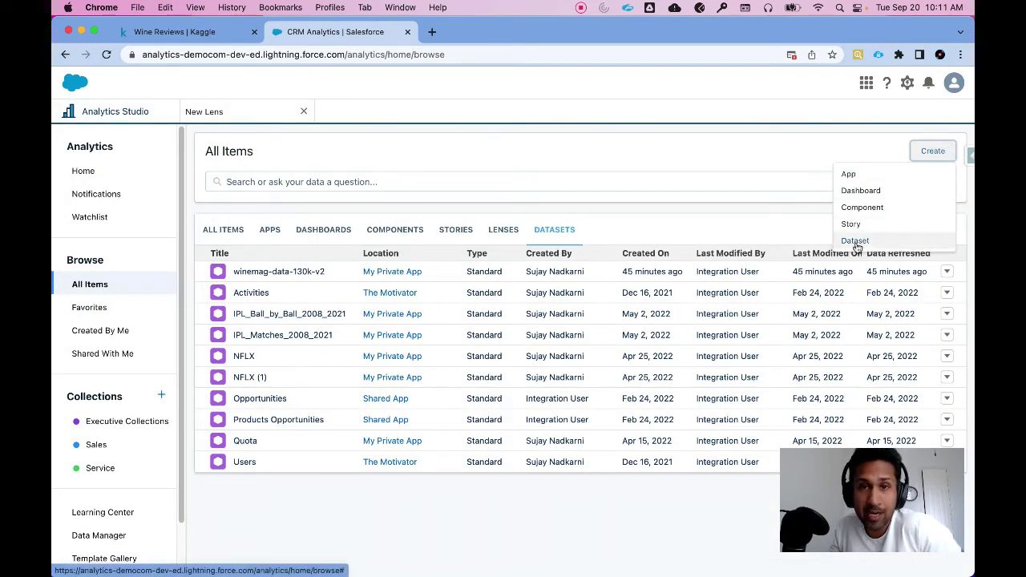
left_click(453, 164)
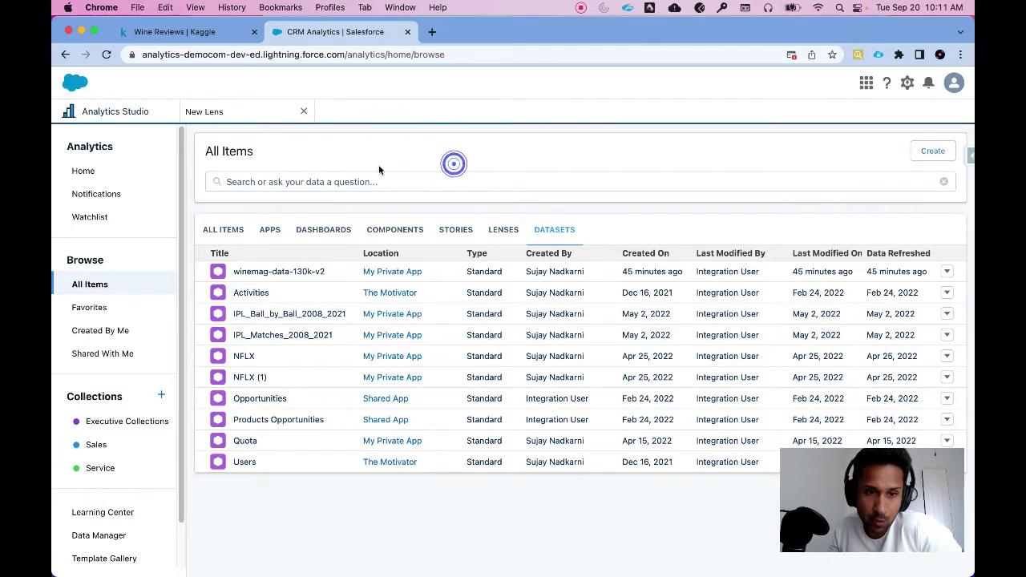
left_click(225, 120)
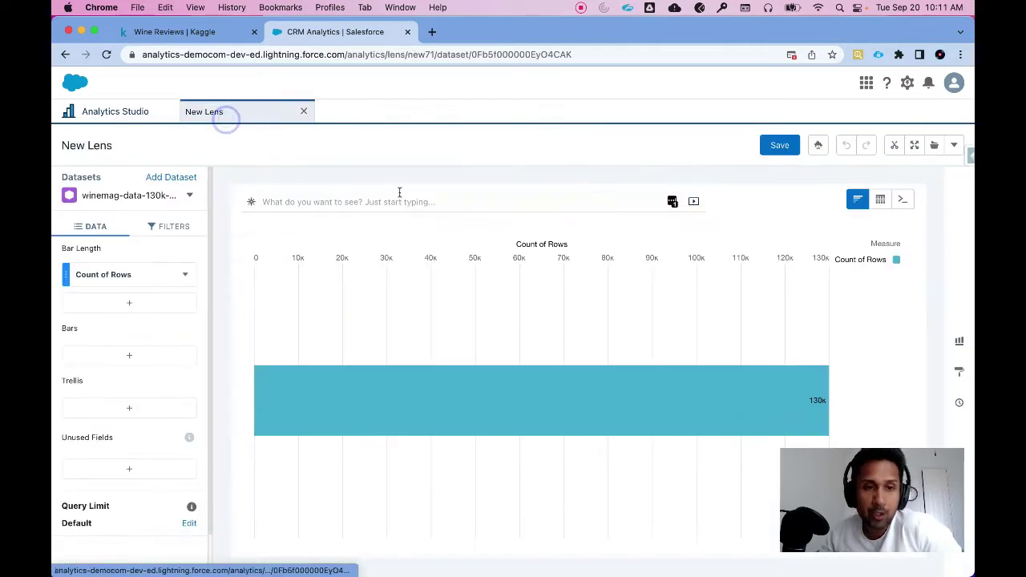
Switch the lens to a values table that shows every dataset column
left_click(881, 200)
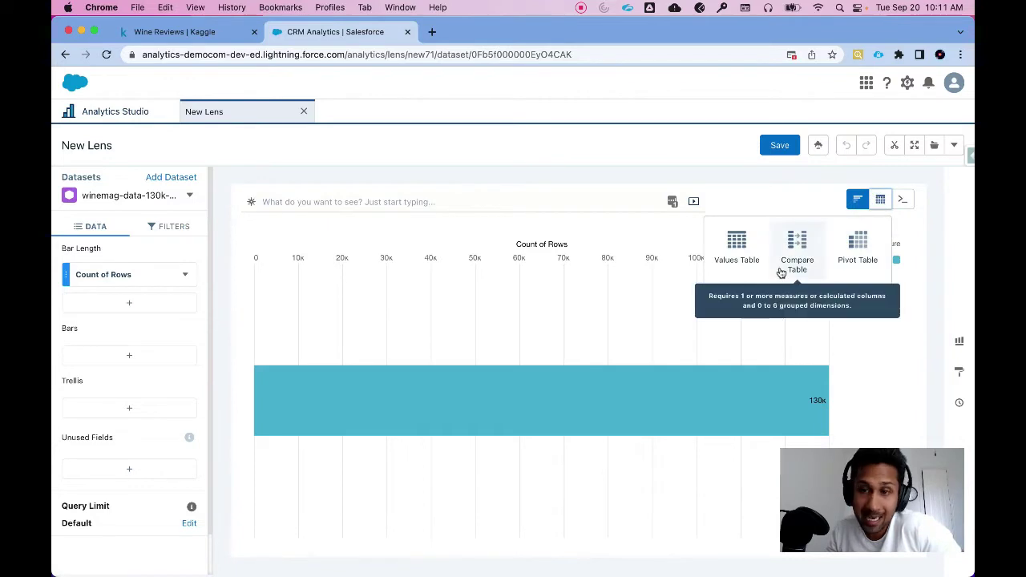
left_click(737, 251)
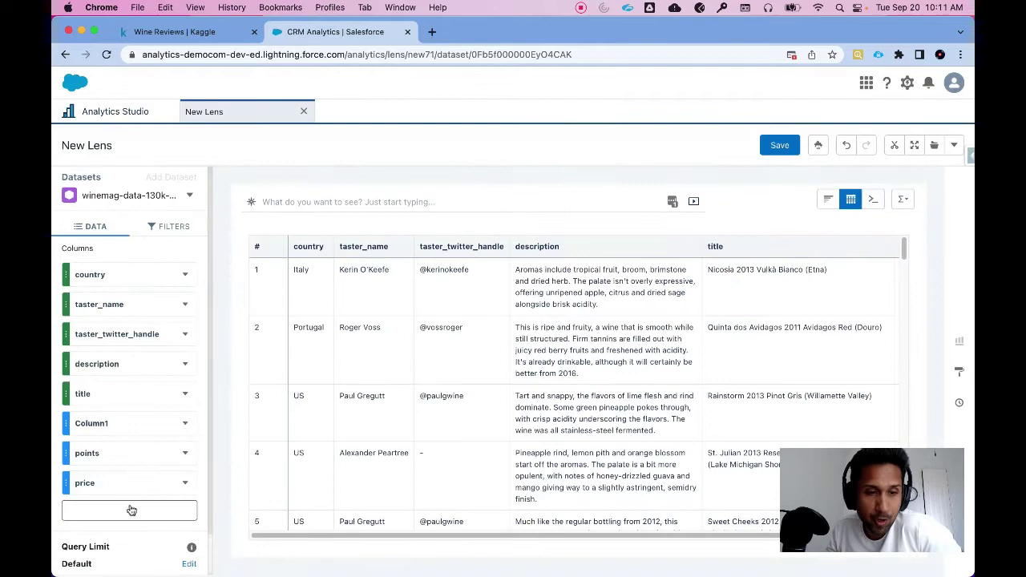
left_click(131, 512)
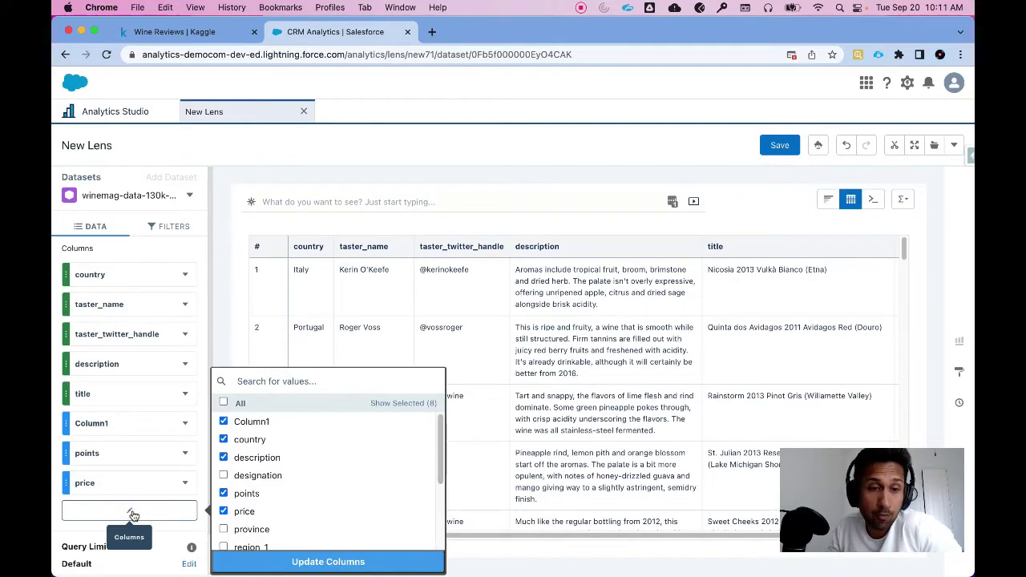
left_click(224, 403)
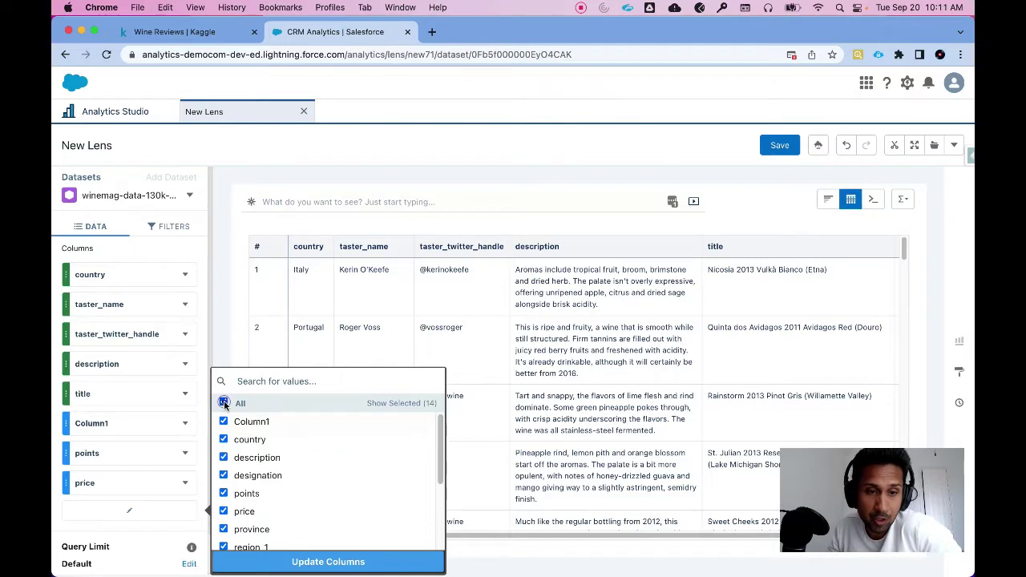
left_click(346, 565)
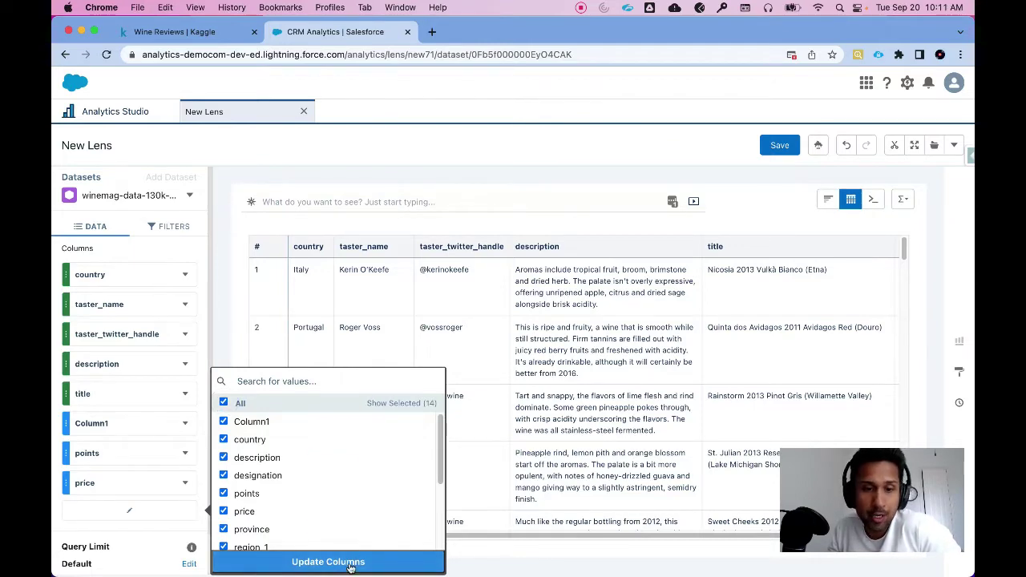
left_click(351, 564)
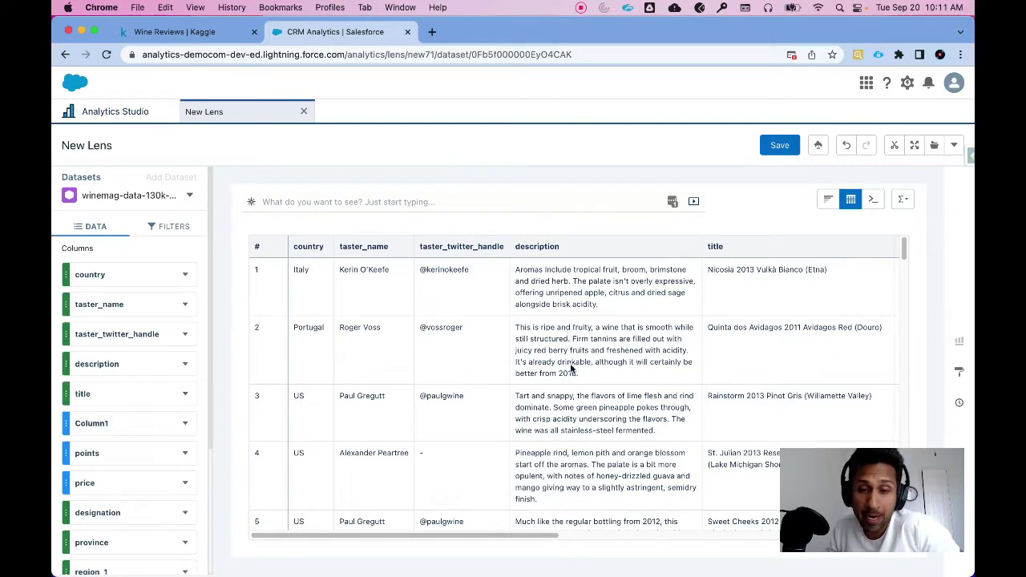
Scroll the table right across all columns and back left to country
left_click_drag(537, 532, 641, 533)
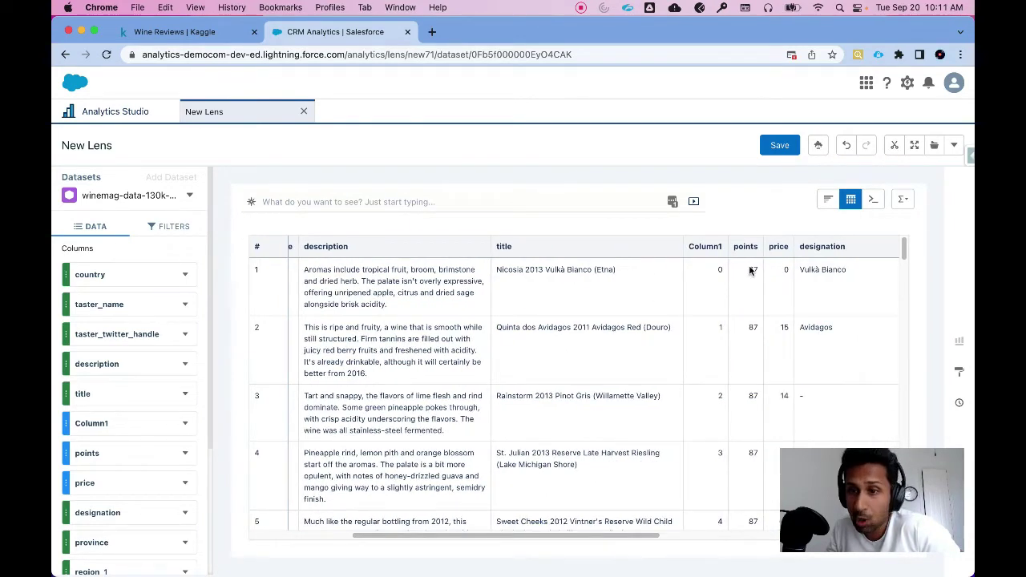
left_click_drag(631, 532, 708, 533)
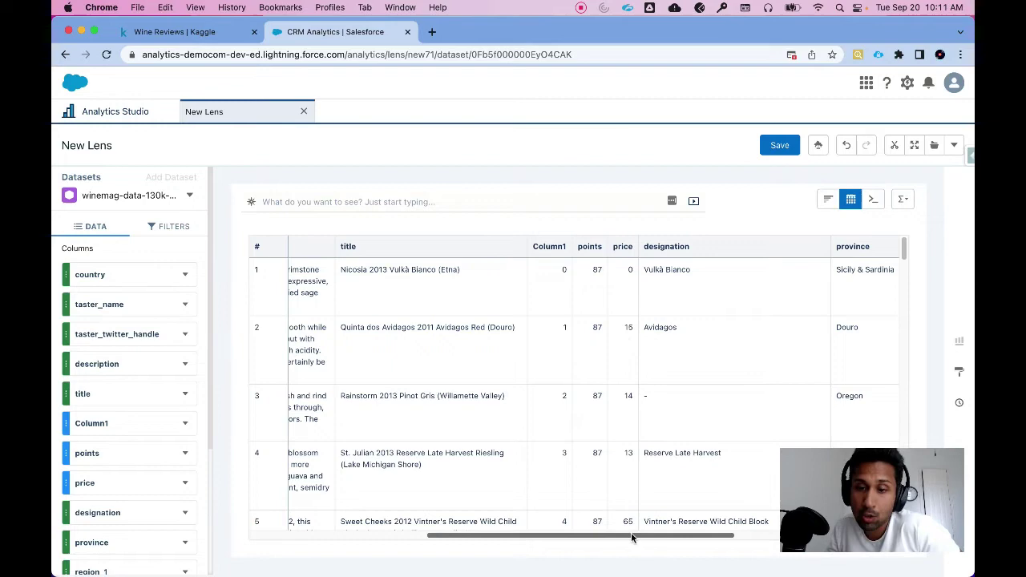
scroll(632, 537, "left", 10)
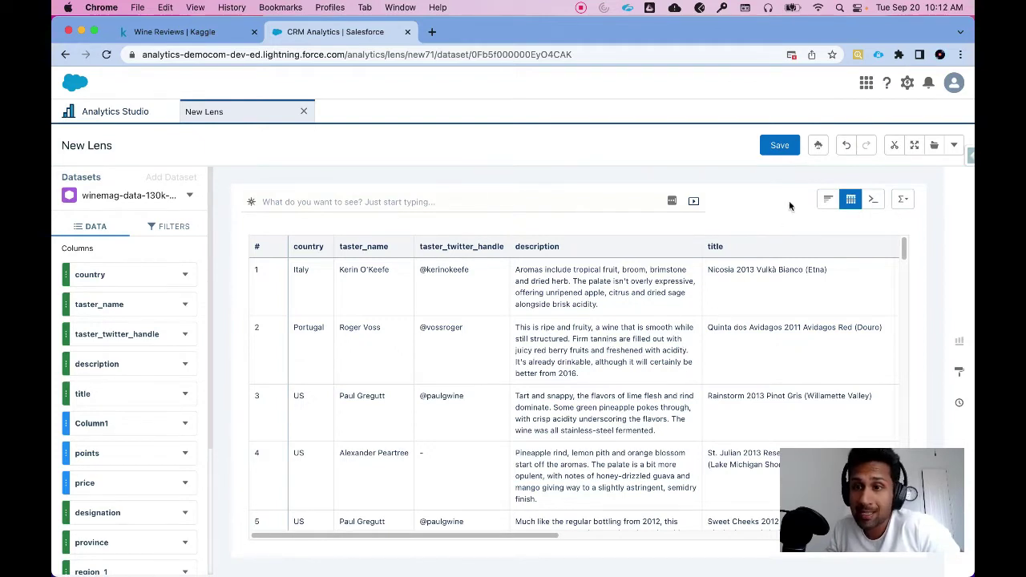
Create a story maximizing price, shown as a whole number ≥ 0, with the Insights & Predictions type
left_click(817, 149)
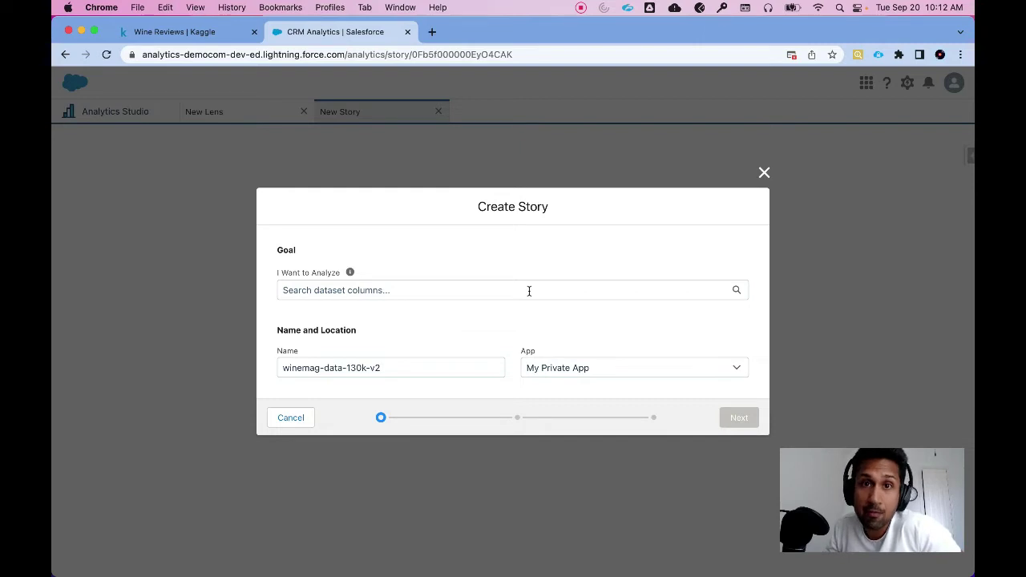
left_click(529, 291)
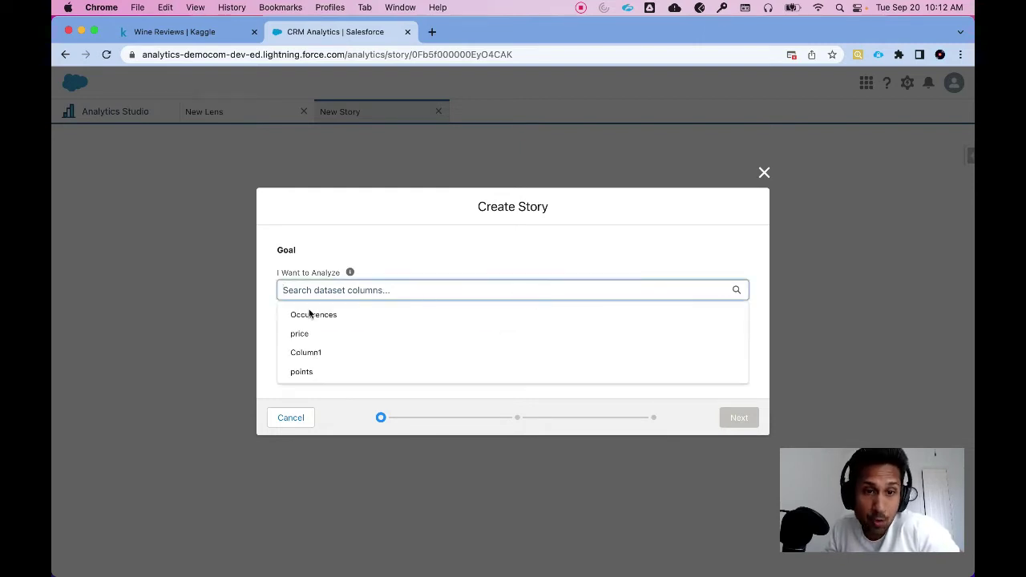
left_click(309, 336)
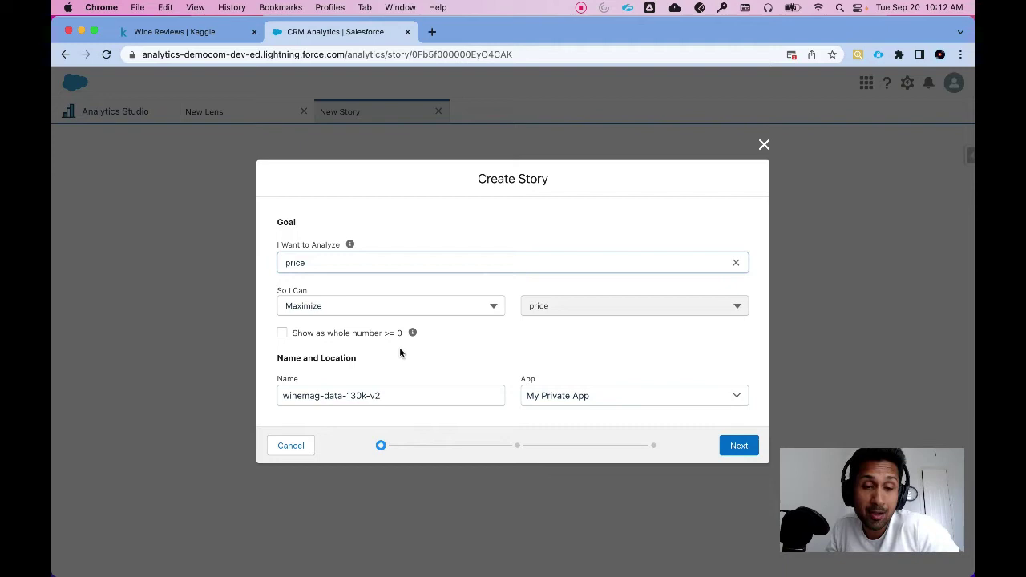
left_click(283, 333)
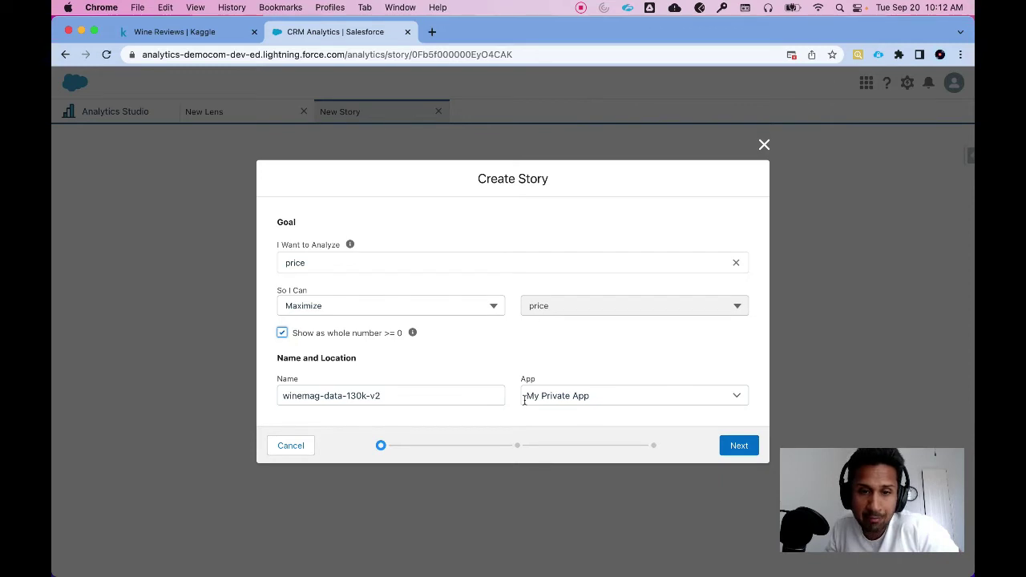
left_click(739, 445)
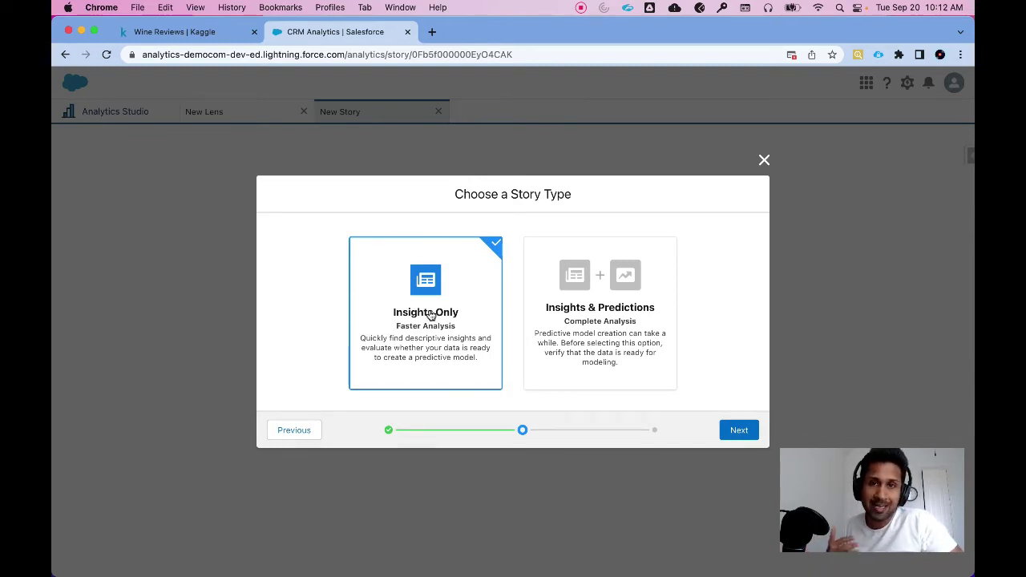
left_click(609, 319)
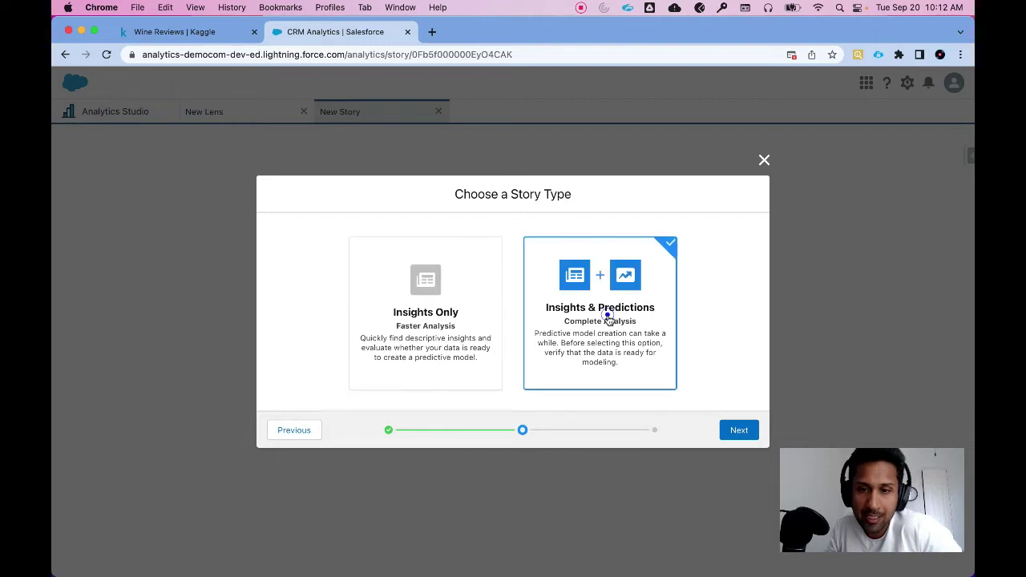
left_click(733, 430)
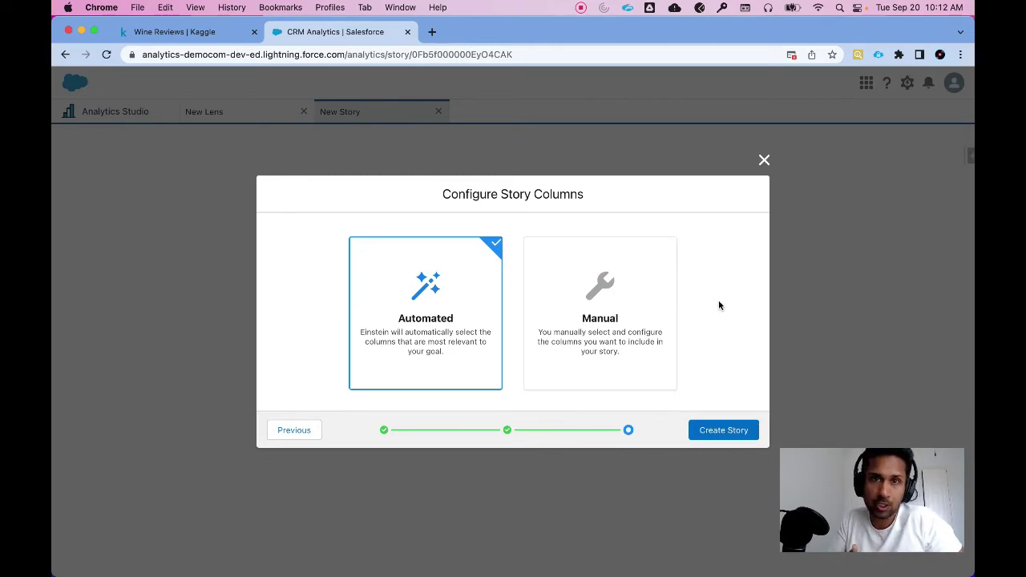
Choose manual column configuration and apply the Text Clustering transformation to the description column
left_click(626, 308)
left_click(738, 431)
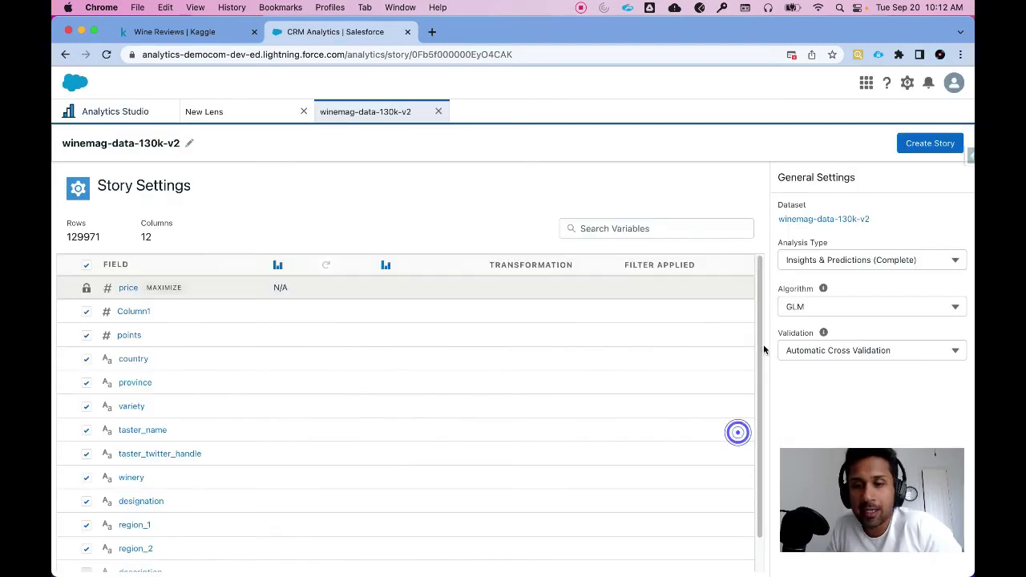
scroll(372, 433, "down", 1)
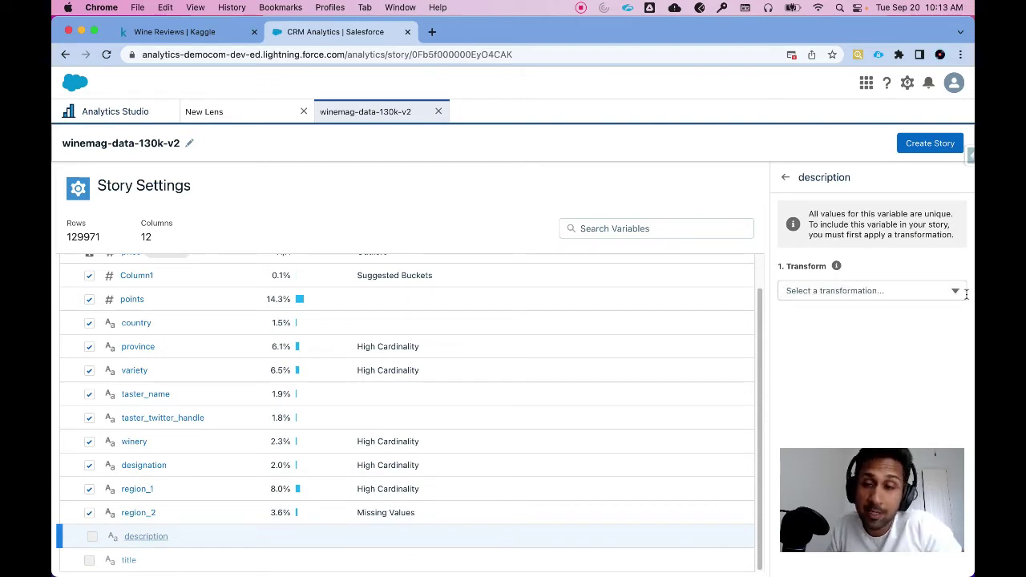
left_click(866, 291)
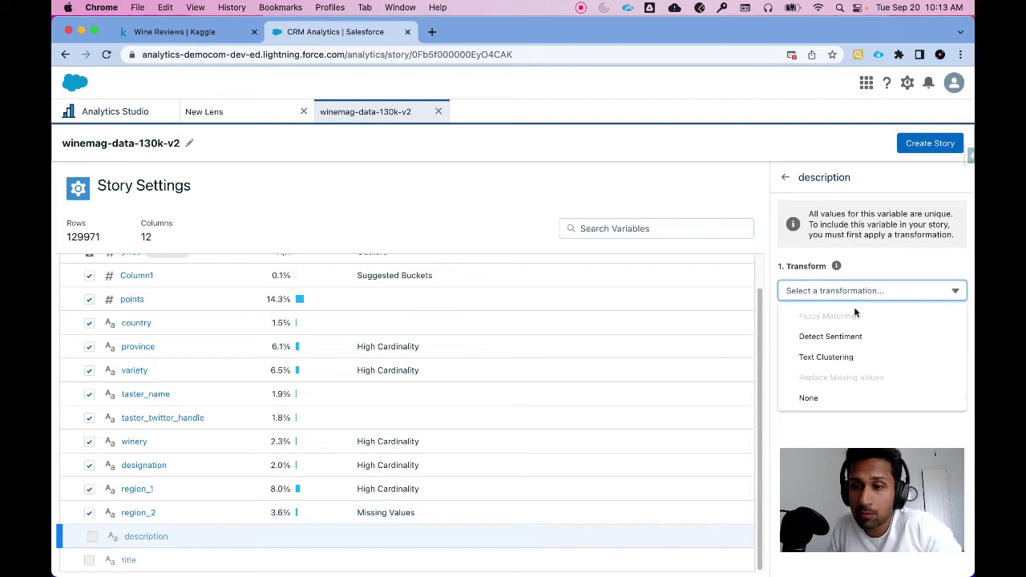
left_click(826, 357)
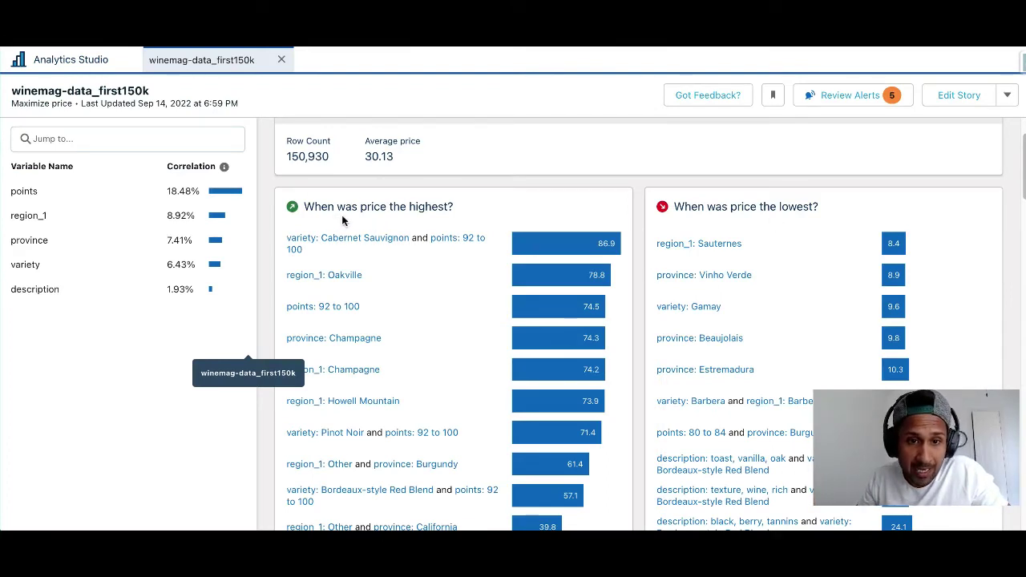
Scroll through the story to the highest- and lowest-price breakdowns, such as Sauternes at 8.4
scroll(312, 253, "down", 1)
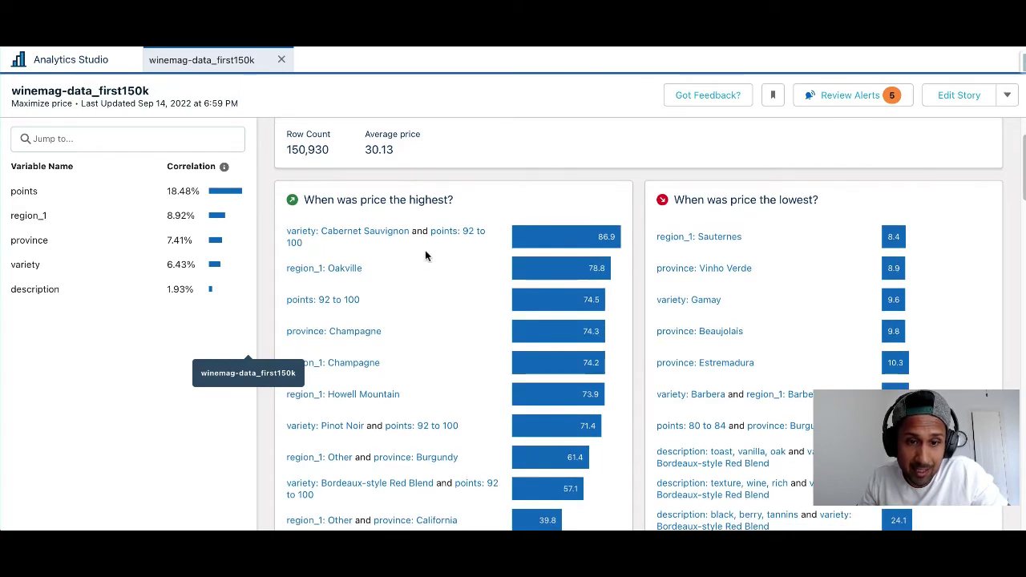
scroll(426, 255, "down", 3)
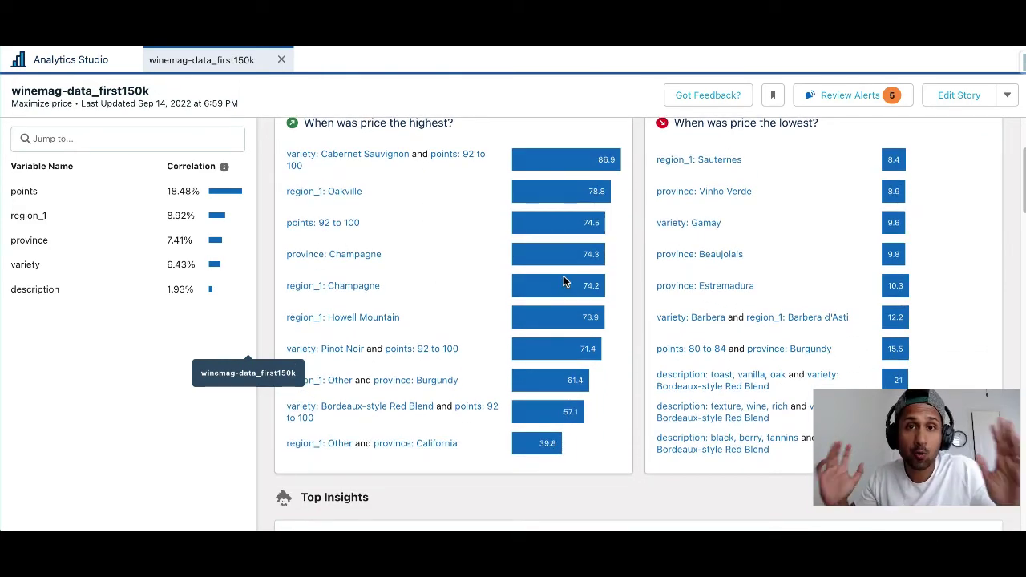
Reopen Story Settings and view description's term clusters: fruit, dry, wine at 39%; berry, black at 18%
left_click(946, 97)
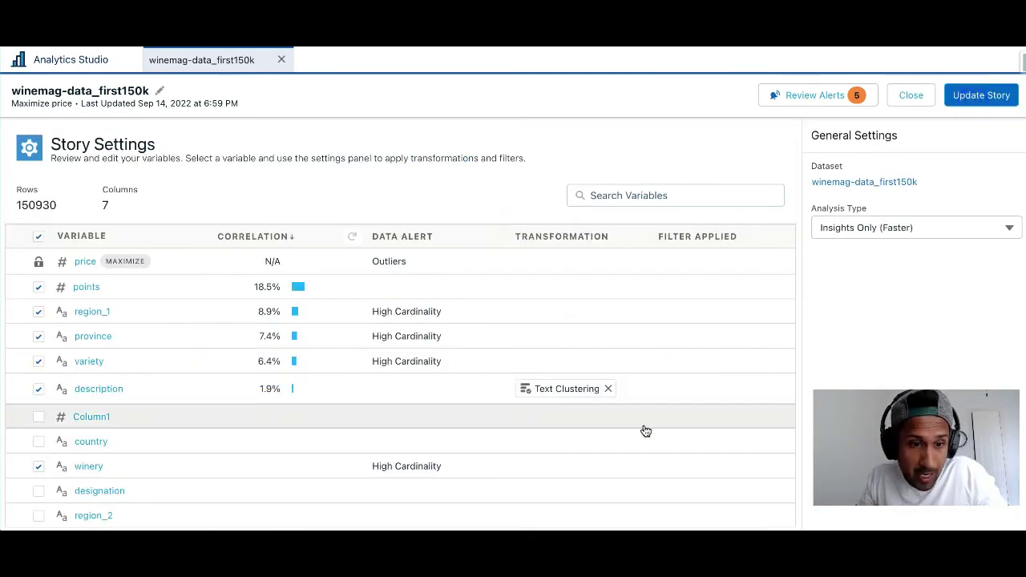
left_click(98, 389)
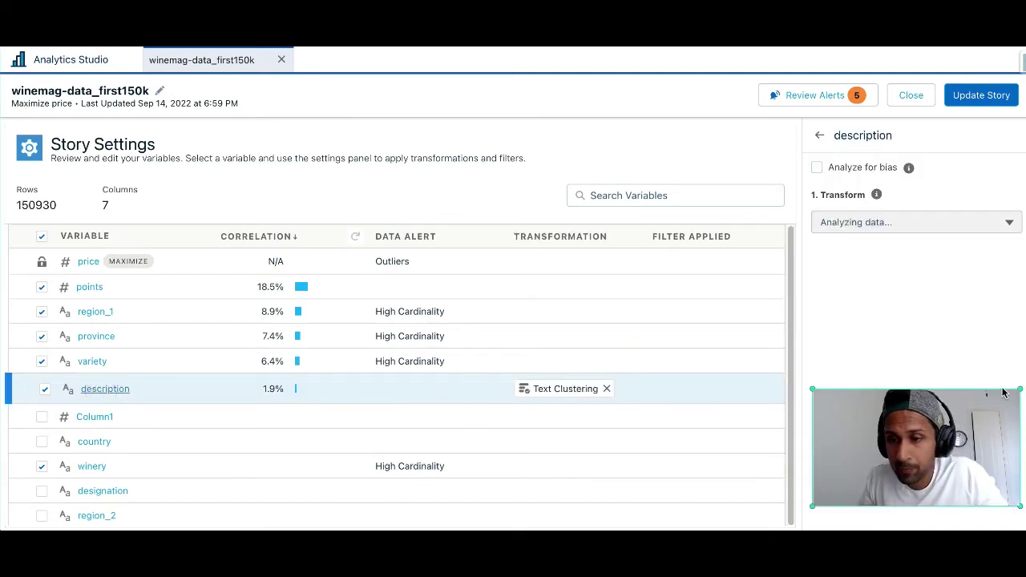
scroll(966, 340, "down", 2)
scroll(937, 280, "up", 1)
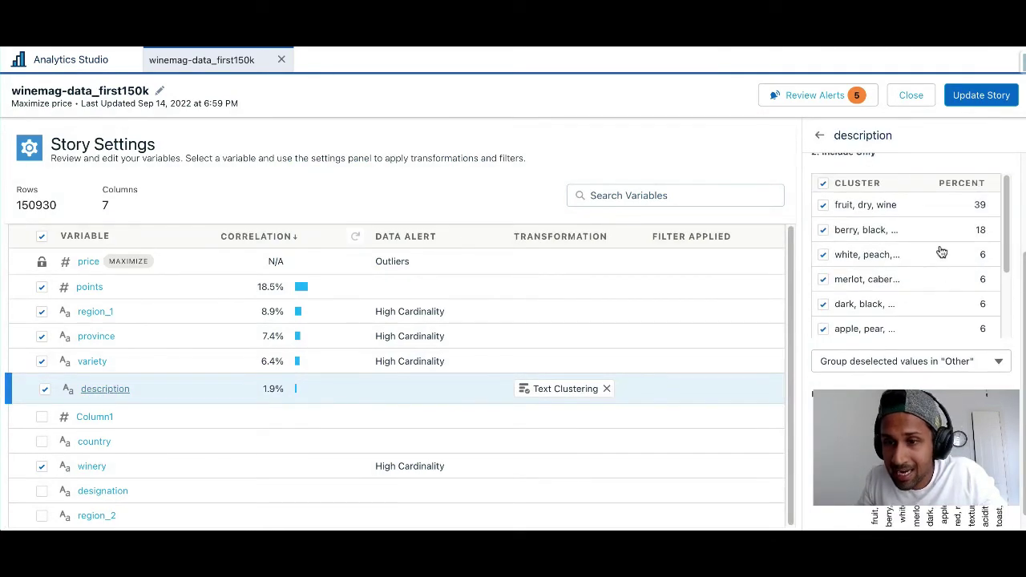